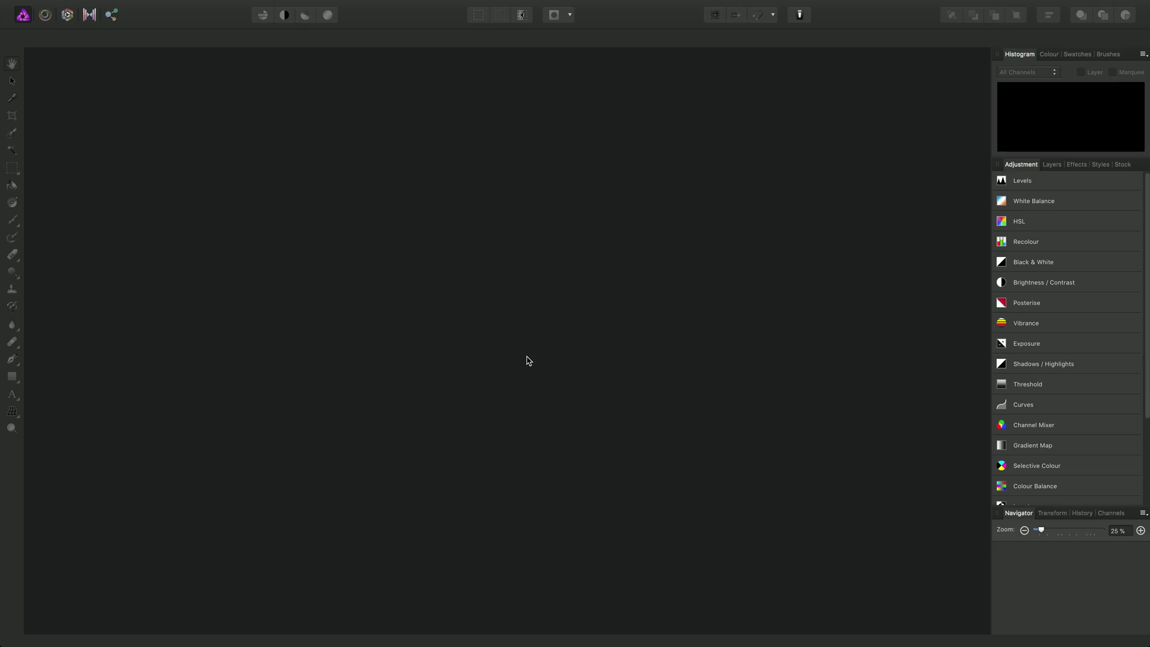
Open the File menu to reach the New Focus Merge command.
{"action": "mouse_move", "coordinate": [367, 2]}
{"action": "left_click", "coordinate": [108, 6]}
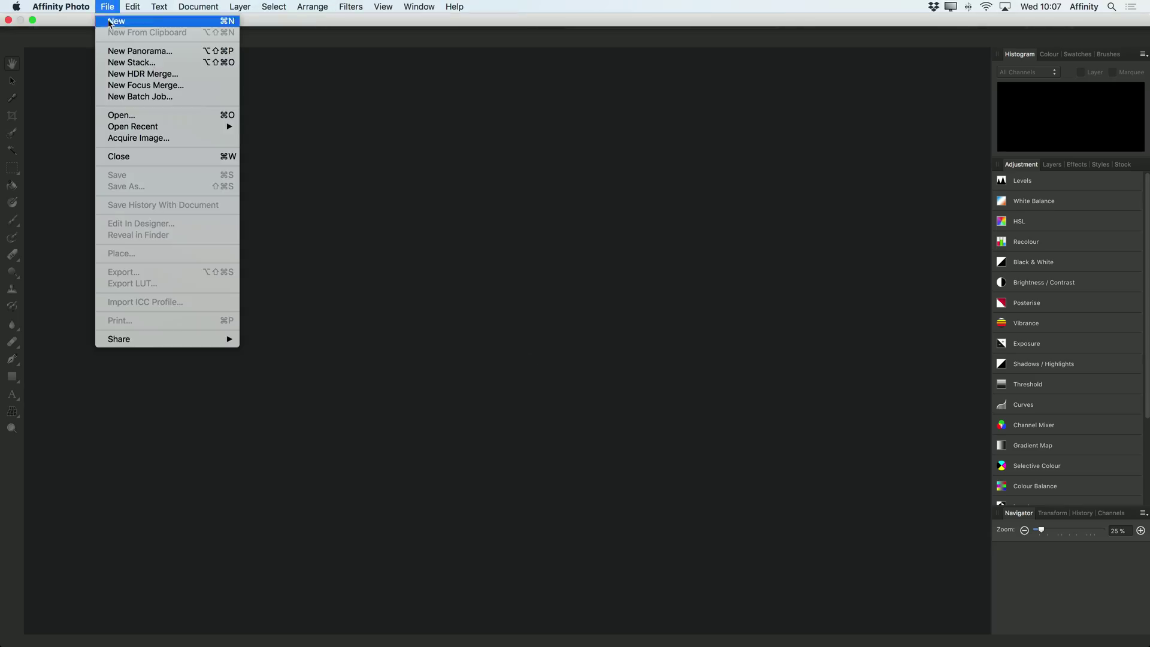
Start a New Focus Merge with images _C280222.jpg through _C280243.jpg from Focus Merging.
{"action": "left_click", "coordinate": [184, 89]}
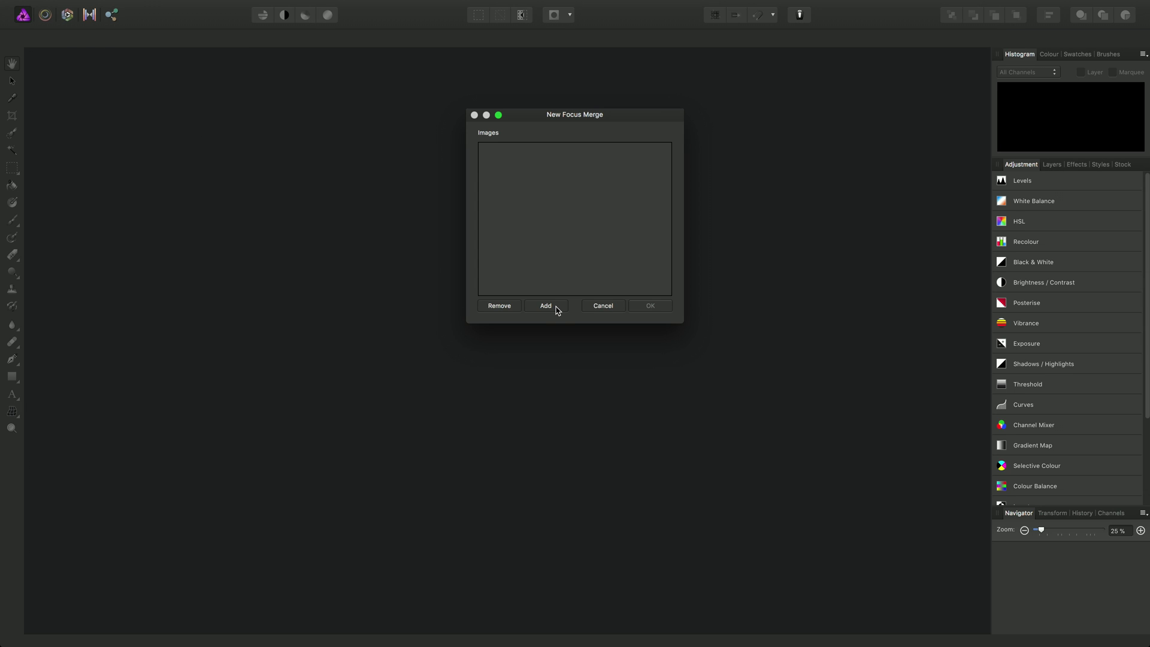
{"action": "left_click", "coordinate": [556, 309]}
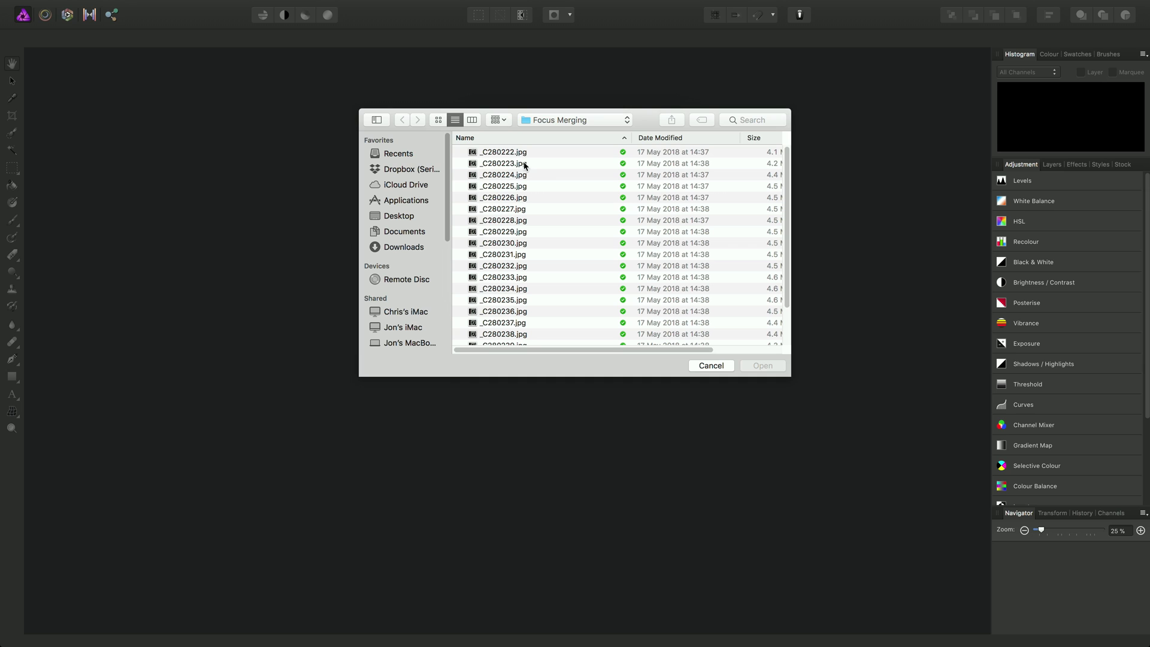
{"action": "left_click", "coordinate": [515, 153]}
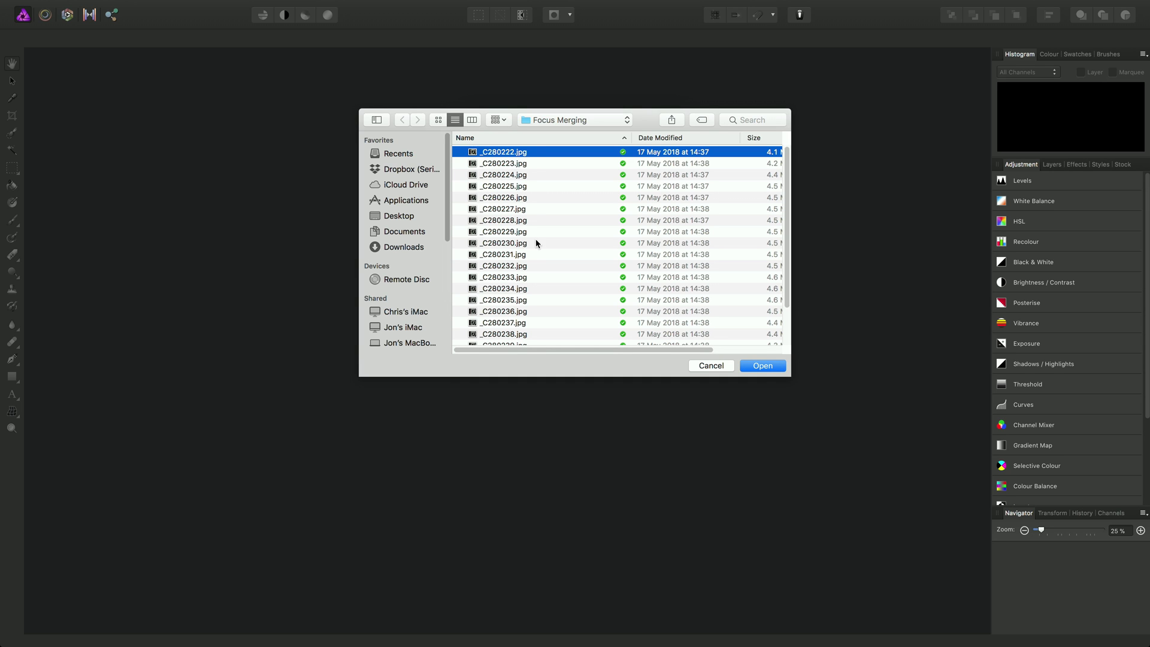
{"action": "scroll", "coordinate": [536, 242], "scroll_direction": "down", "scroll_amount": 4}
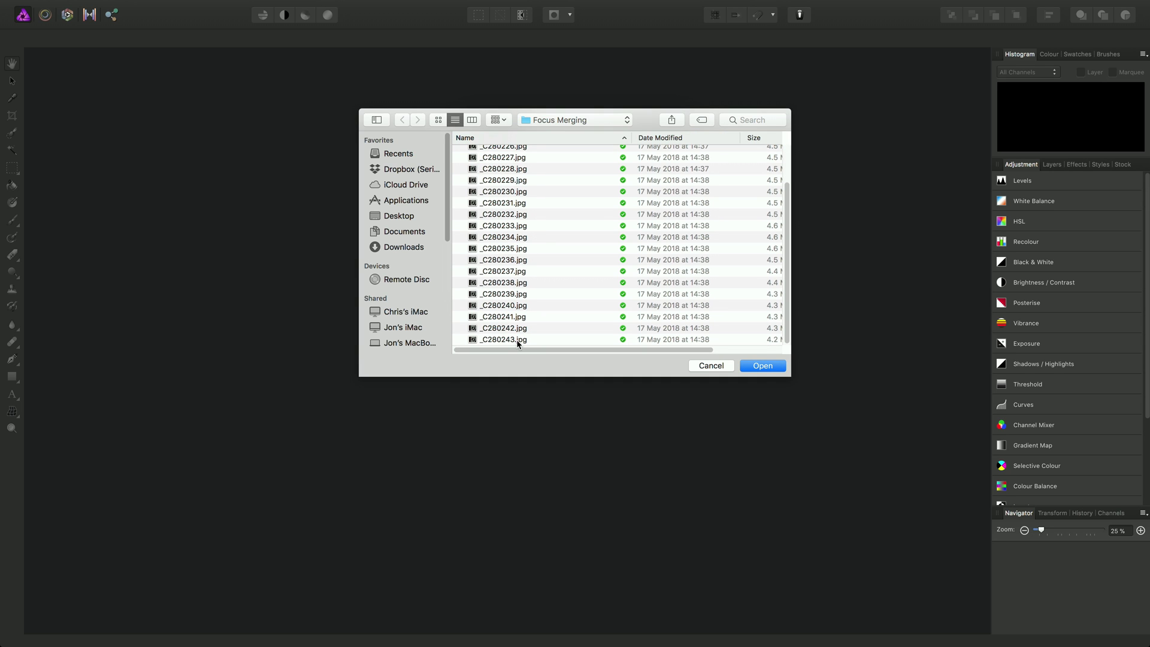
{"action": "left_click", "coordinate": [518, 340], "text": "shift"}
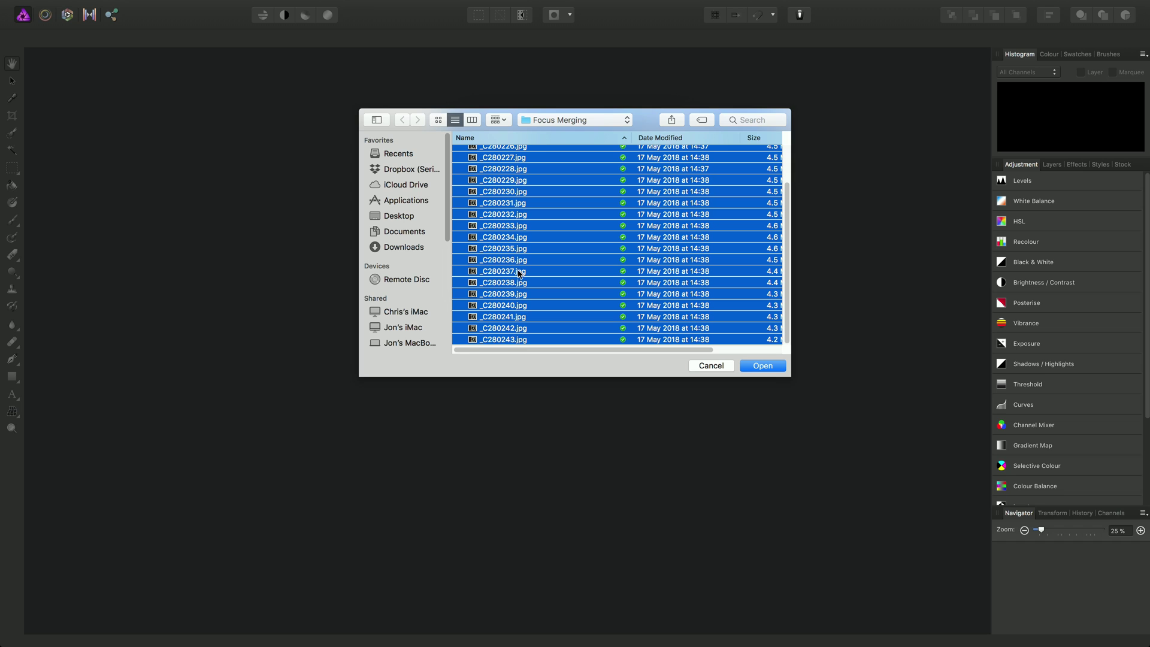
{"action": "left_click", "coordinate": [762, 366]}
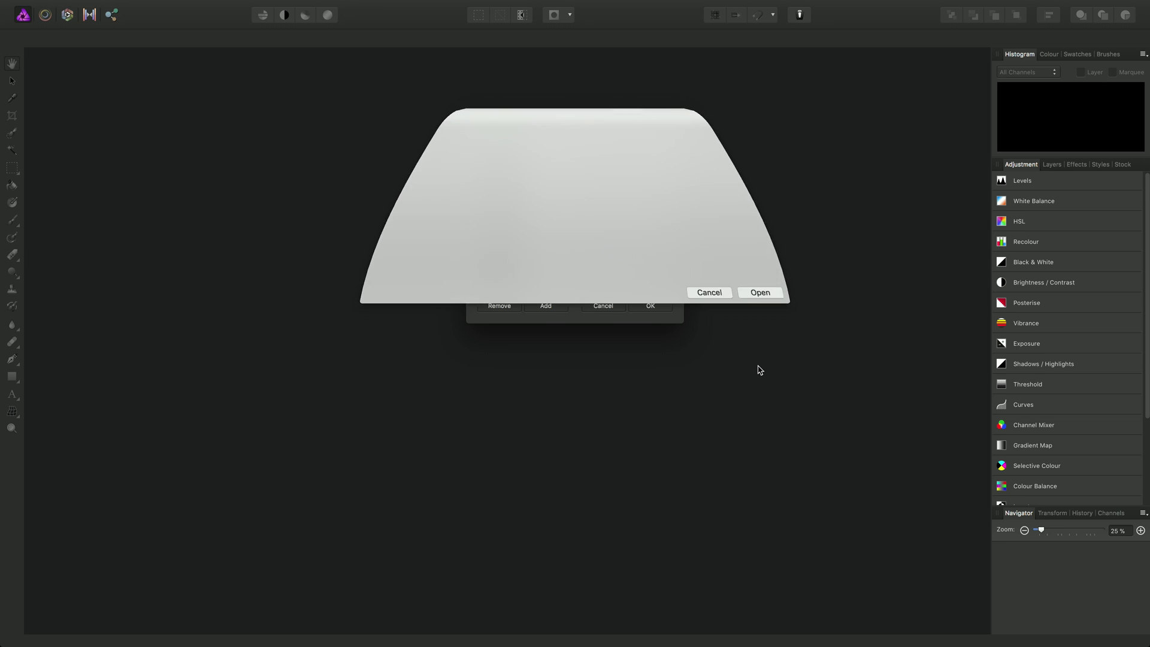
Run the focus merge, then zoom in on the lens's shutter lever.
{"action": "left_click", "coordinate": [651, 308]}
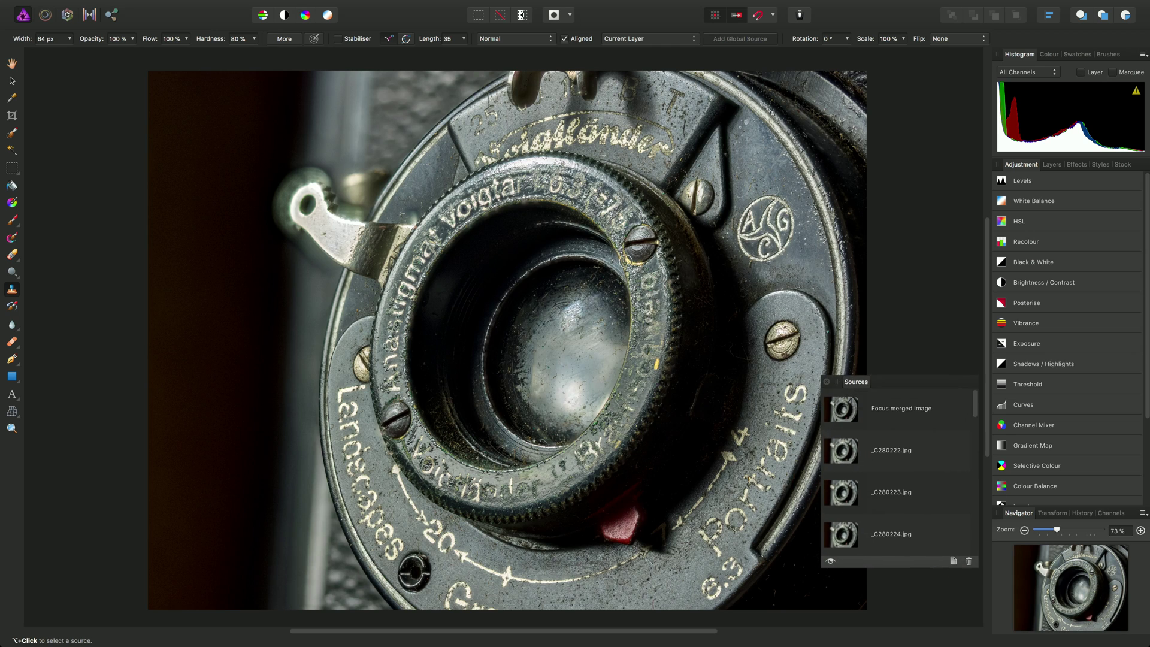
{"action": "scroll", "coordinate": [294, 156], "scroll_direction": "up", "scroll_amount": 5}
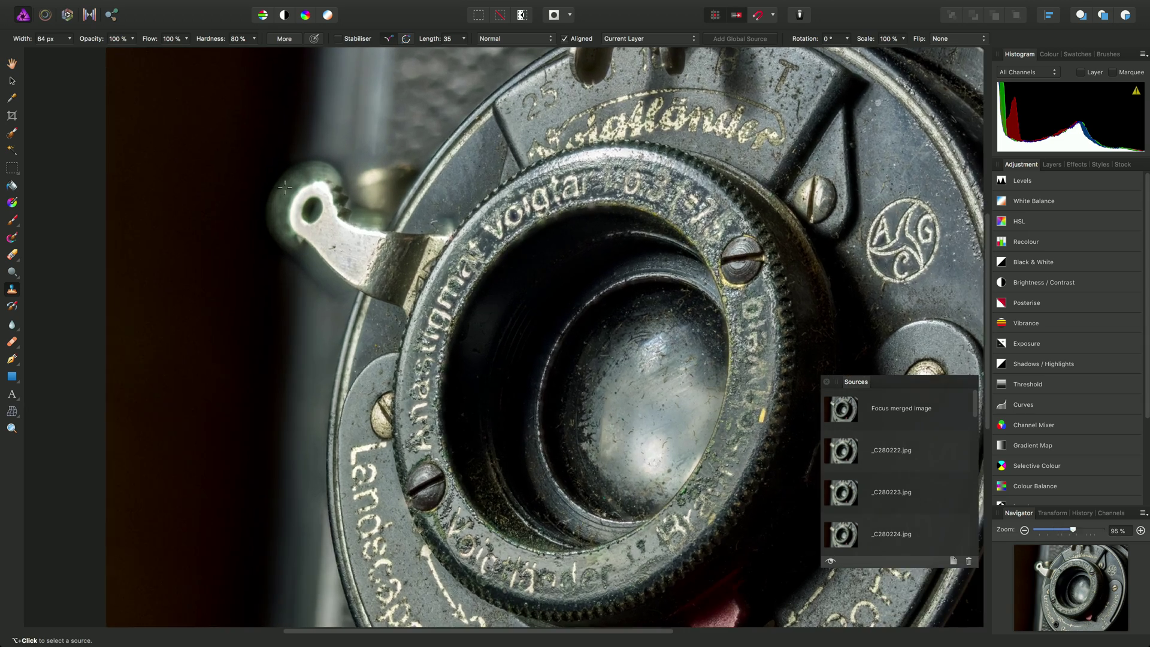
{"action": "scroll", "coordinate": [287, 188], "scroll_direction": "up", "scroll_amount": 3}
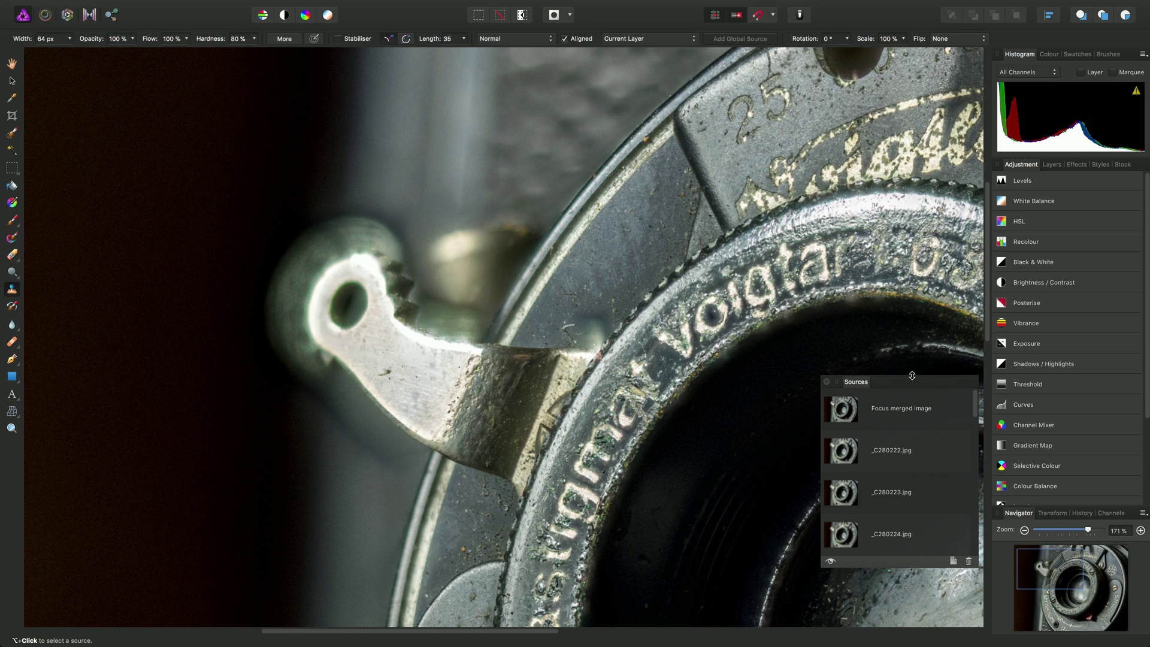
Enlarge the Sources list and preview sources _C280224 through _C280229 on the canvas.
{"action": "left_click_drag", "start_coordinate": [911, 375], "coordinate": [905, 106]}
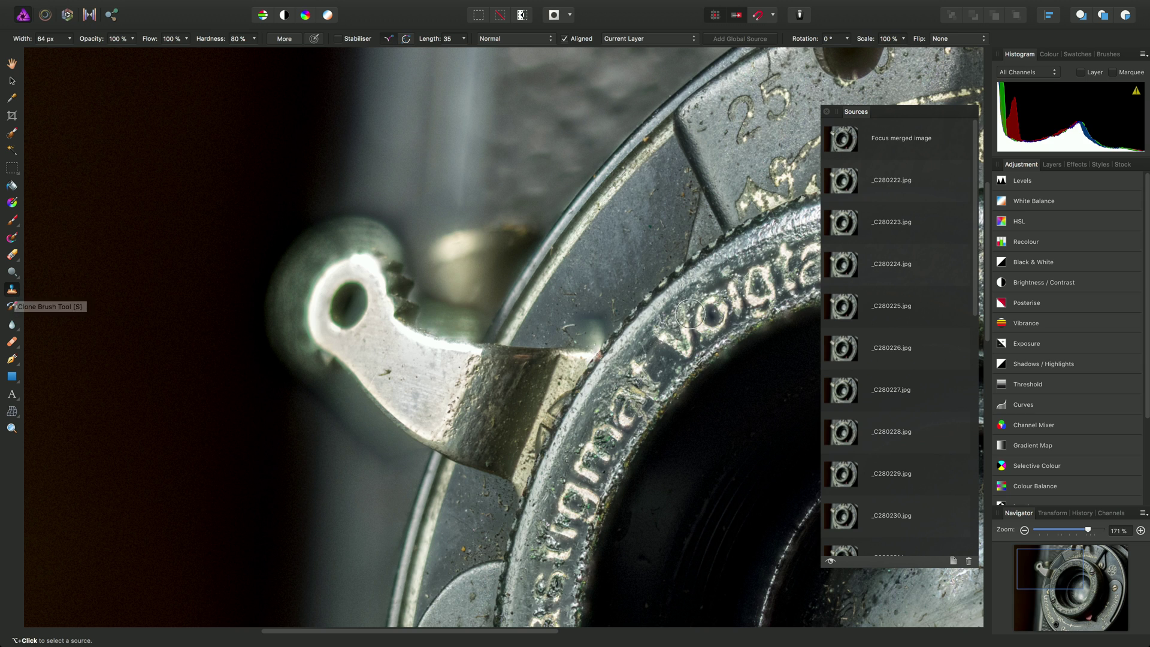
{"action": "left_click", "coordinate": [920, 270]}
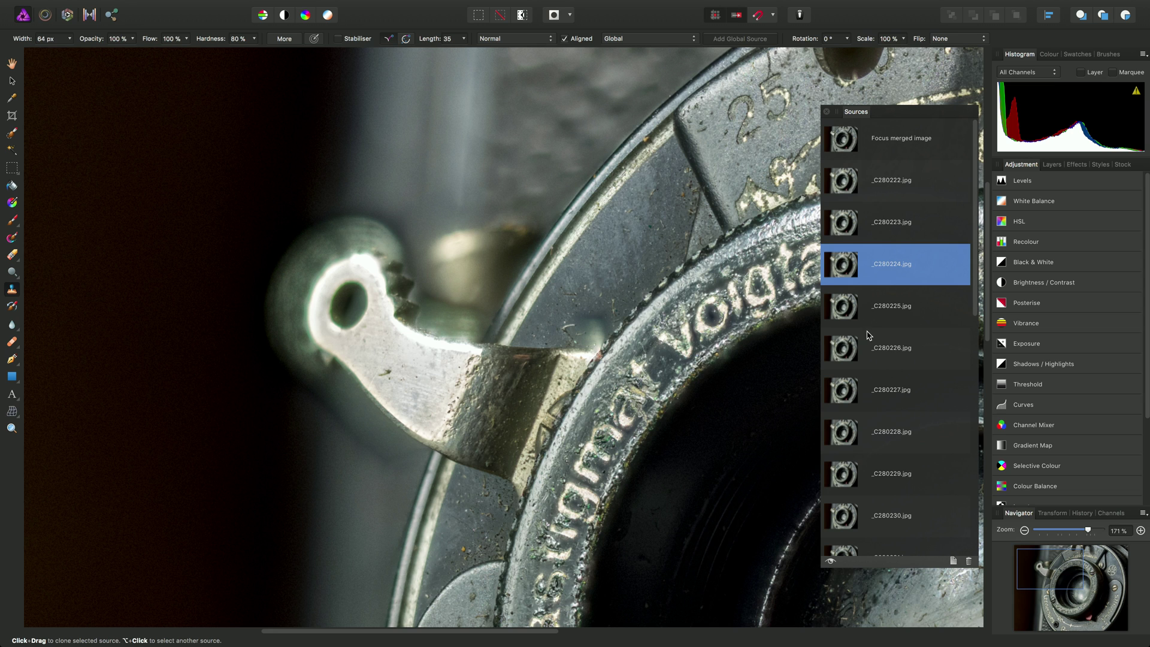
{"action": "left_click", "coordinate": [830, 561]}
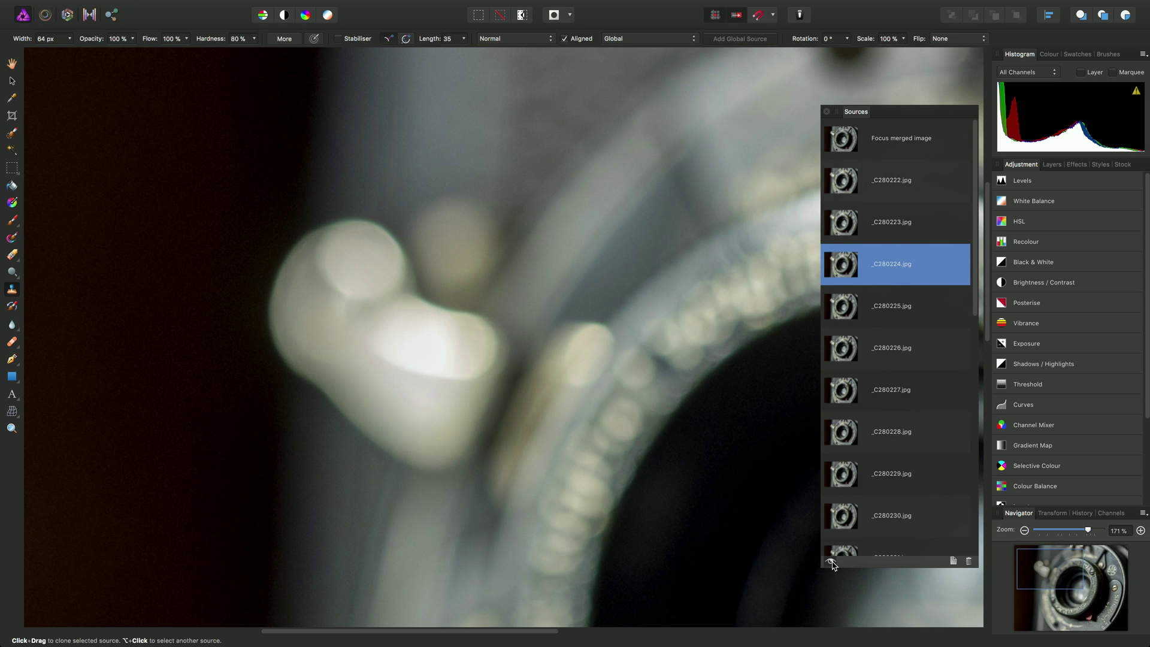
{"action": "left_click", "coordinate": [909, 312]}
{"action": "left_click", "coordinate": [911, 344]}
{"action": "left_click", "coordinate": [906, 392]}
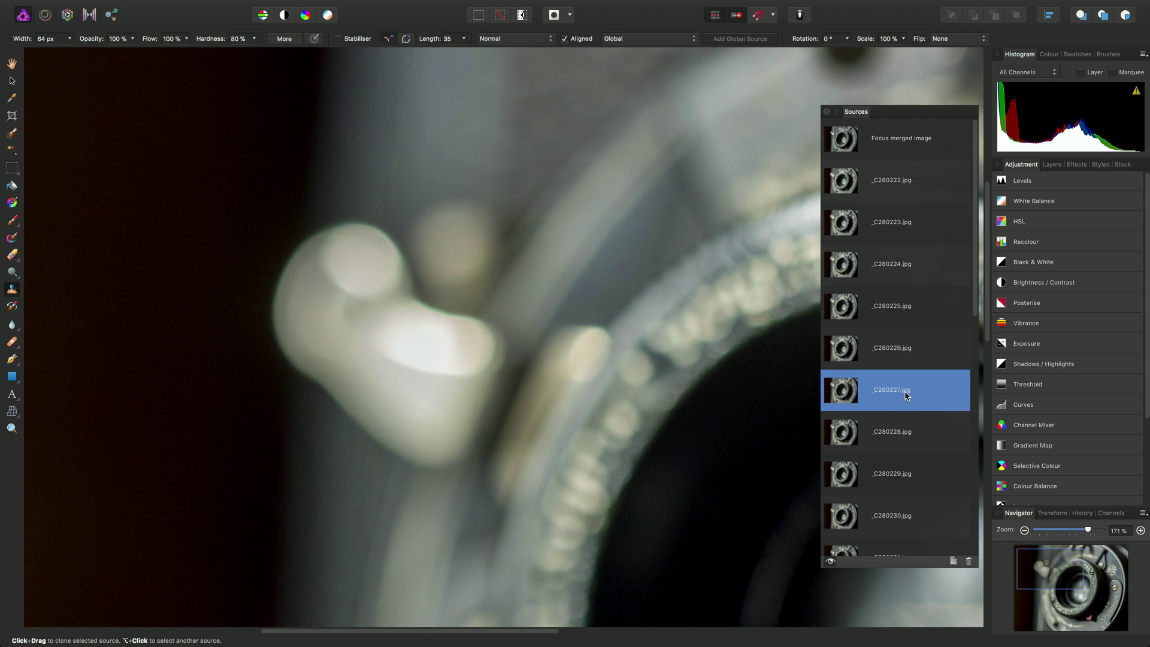
{"action": "scroll", "coordinate": [900, 327], "scroll_direction": "down", "scroll_amount": 3}
{"action": "left_click", "coordinate": [903, 323]}
{"action": "left_click", "coordinate": [904, 358]}
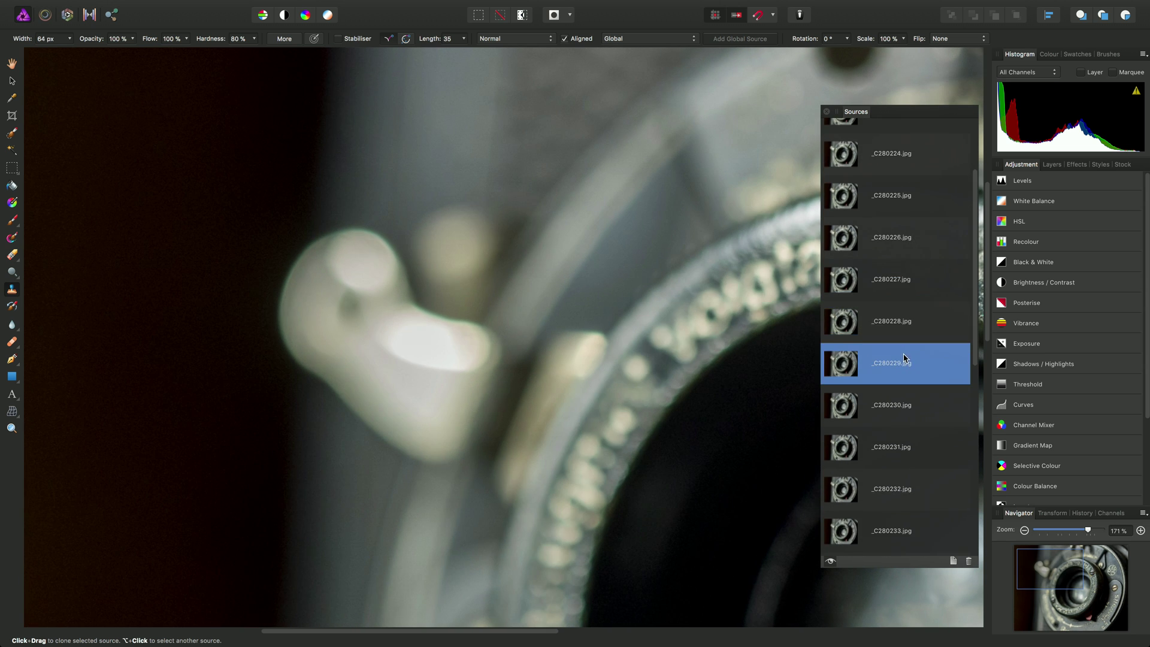
Preview sources _C280230 to _C280235, then set _C280243.jpg as clone source with preview off.
{"action": "scroll", "coordinate": [907, 335], "scroll_direction": "down", "scroll_amount": 5}
{"action": "left_click", "coordinate": [903, 213]}
{"action": "left_click", "coordinate": [904, 262]}
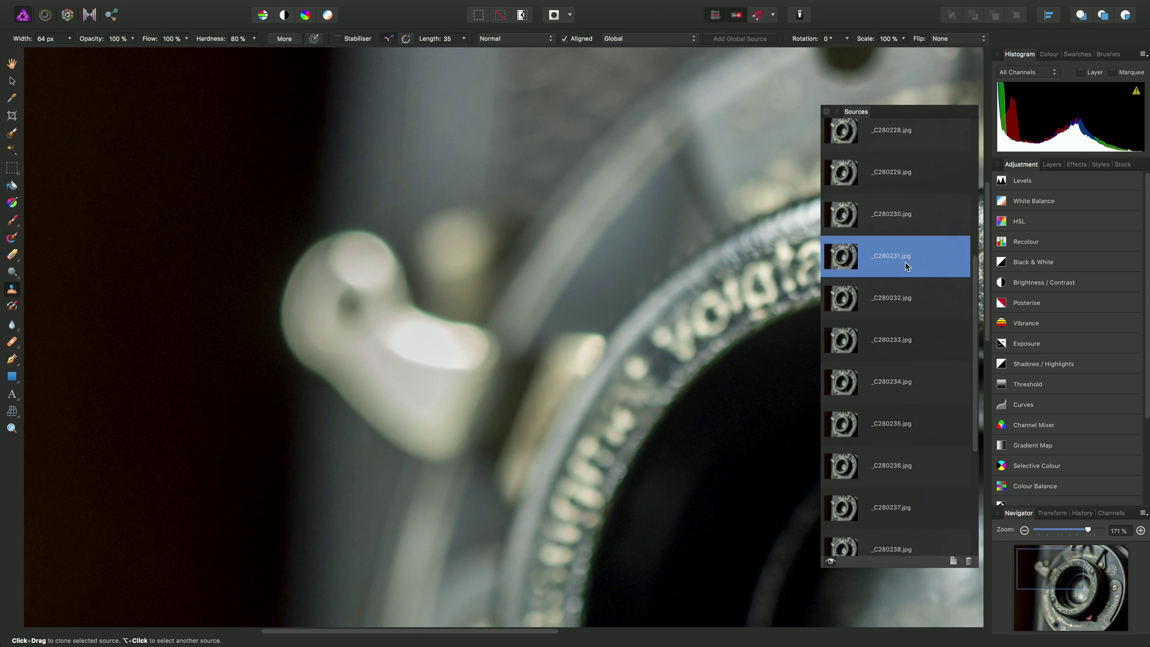
{"action": "left_click", "coordinate": [897, 315]}
{"action": "left_click", "coordinate": [895, 347]}
{"action": "left_click", "coordinate": [892, 381]}
{"action": "scroll", "coordinate": [890, 381], "scroll_direction": "down", "scroll_amount": 1}
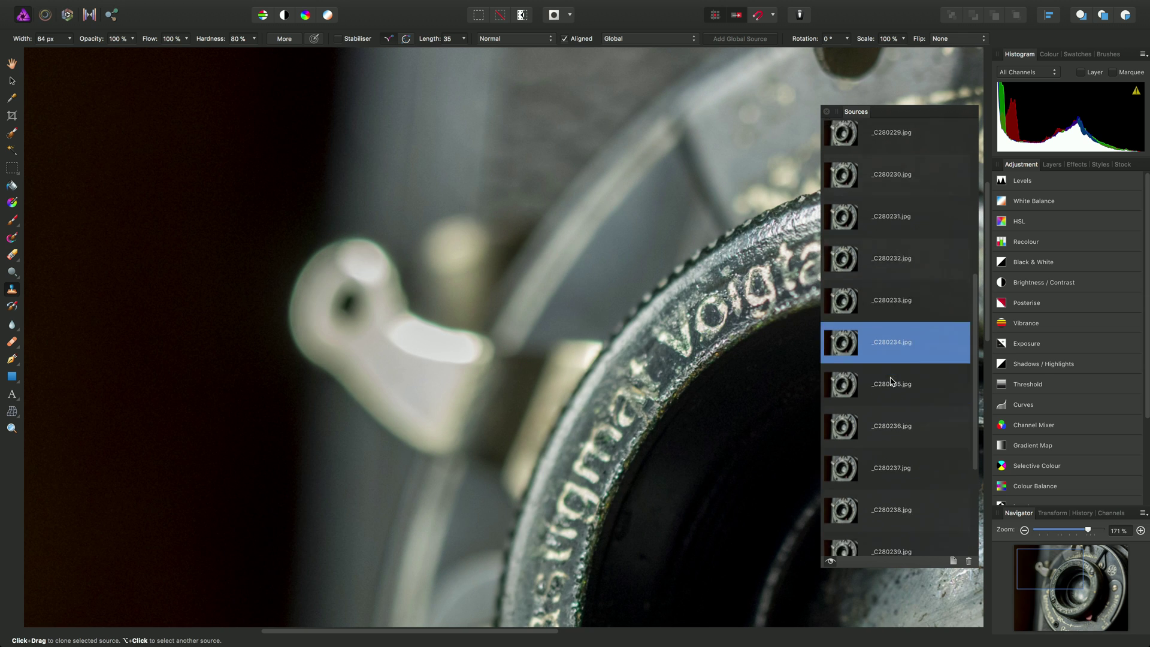
{"action": "scroll", "coordinate": [889, 353], "scroll_direction": "down", "scroll_amount": 2}
{"action": "left_click", "coordinate": [888, 300]}
{"action": "scroll", "coordinate": [898, 333], "scroll_direction": "down", "scroll_amount": 3}
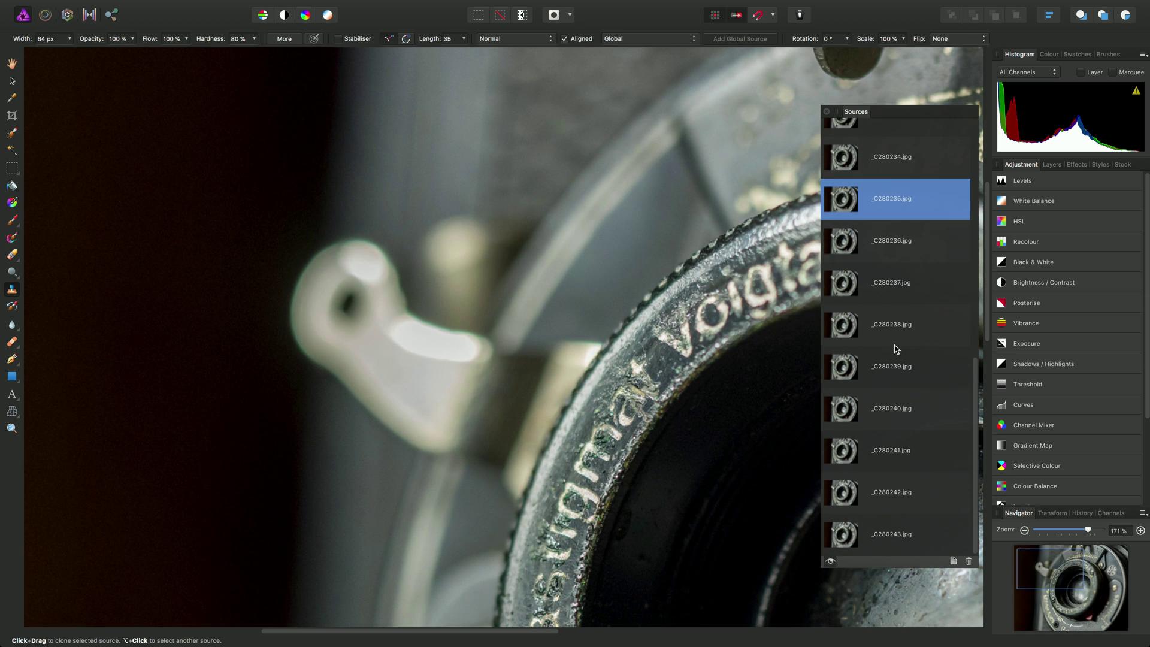
{"action": "left_click", "coordinate": [875, 551]}
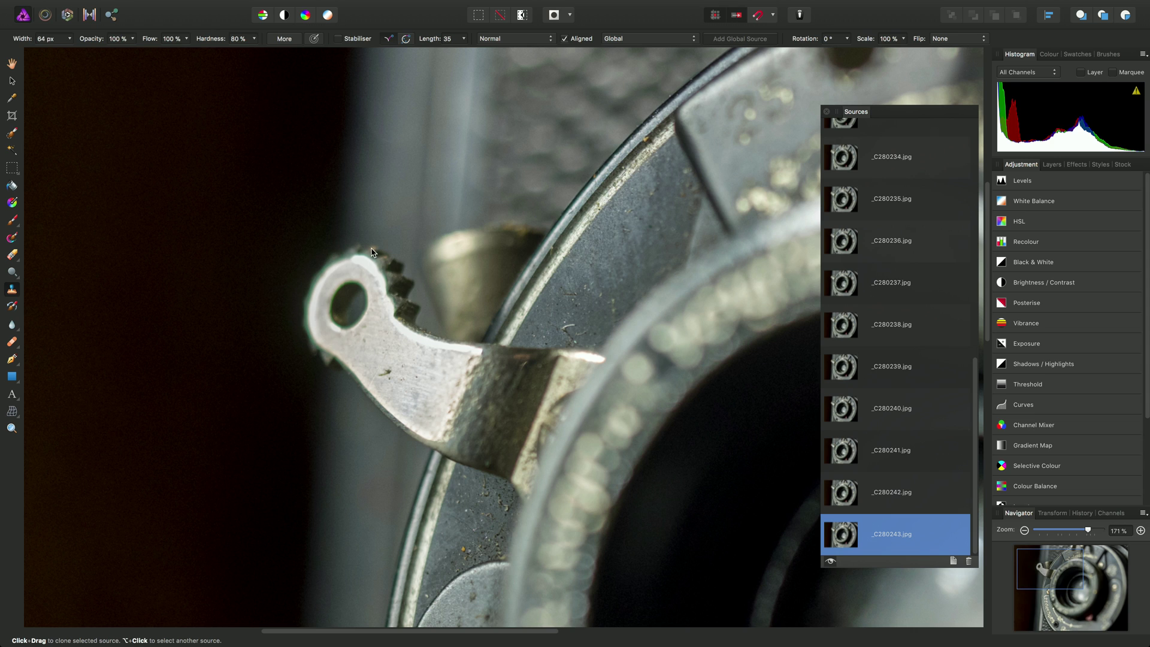
{"action": "left_click", "coordinate": [831, 562]}
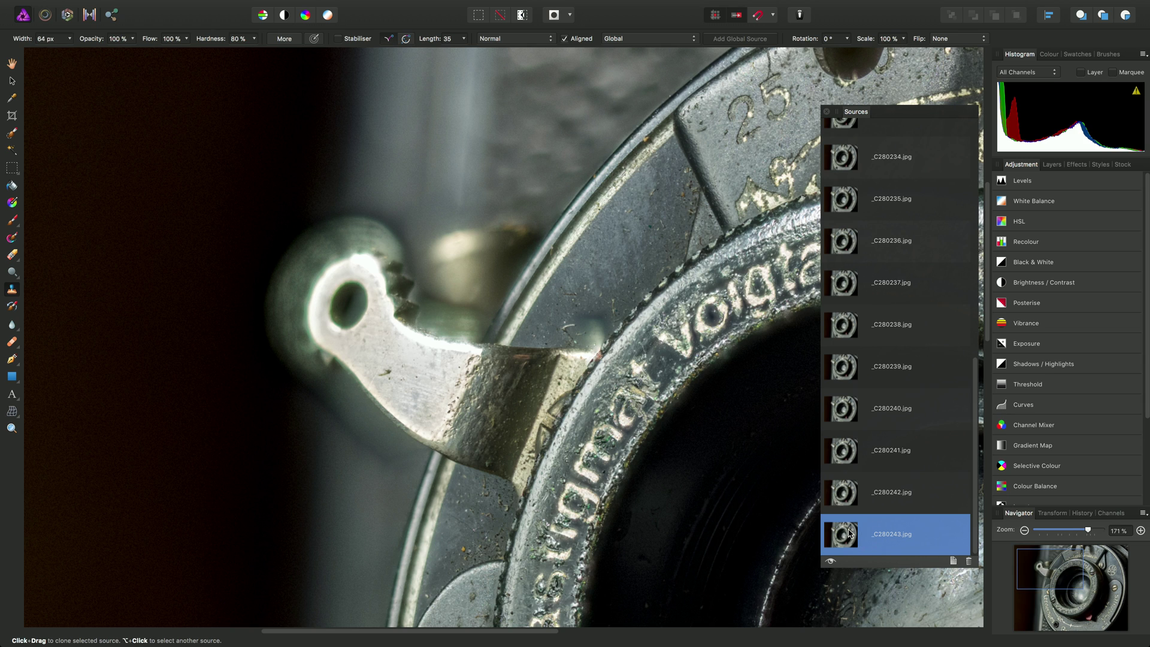
Set the clone brush Hardness to 0% and Width to about 253 px.
{"action": "left_click", "coordinate": [254, 39]}
{"action": "mouse_move", "coordinate": [378, 292]}
{"action": "left_mouse_down"}
{"action": "mouse_move", "coordinate": [378, 251]}
{"action": "mouse_move", "coordinate": [400, 304]}
{"action": "mouse_move", "coordinate": [392, 267]}
{"action": "mouse_move", "coordinate": [355, 234]}
{"action": "mouse_move", "coordinate": [314, 260]}
{"action": "mouse_move", "coordinate": [293, 308]}
{"action": "mouse_move", "coordinate": [296, 335]}
{"action": "mouse_move", "coordinate": [383, 435]}
{"action": "mouse_move", "coordinate": [307, 377]}
{"action": "mouse_move", "coordinate": [283, 292]}
{"action": "mouse_move", "coordinate": [339, 231]}
{"action": "mouse_move", "coordinate": [394, 260]}
{"action": "mouse_move", "coordinate": [399, 287]}
{"action": "mouse_move", "coordinate": [322, 246]}
{"action": "mouse_move", "coordinate": [285, 320]}
{"action": "mouse_move", "coordinate": [306, 373]}
{"action": "mouse_move", "coordinate": [313, 332]}
{"action": "mouse_move", "coordinate": [362, 313]}
{"action": "mouse_move", "coordinate": [395, 267]}
{"action": "mouse_move", "coordinate": [303, 233]}
{"action": "mouse_move", "coordinate": [292, 308]}
{"action": "mouse_move", "coordinate": [301, 368]}
{"action": "mouse_move", "coordinate": [324, 395]}
{"action": "mouse_move", "coordinate": [356, 397]}
{"action": "mouse_move", "coordinate": [482, 353]}
{"action": "mouse_move", "coordinate": [569, 354]}
{"action": "left_mouse_up"}
Zoom to 362% and make _C280242.jpg the clone source, with source preview off.
{"action": "scroll", "coordinate": [570, 354], "scroll_direction": "right", "scroll_amount": 3}
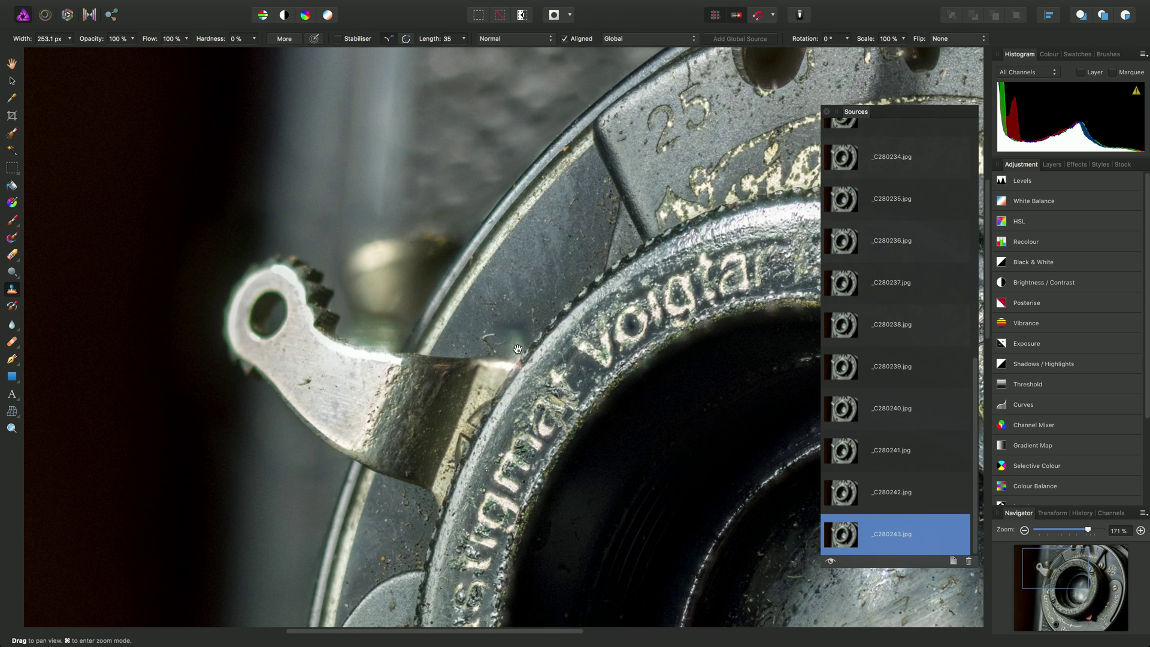
{"action": "scroll", "coordinate": [515, 358], "scroll_direction": "up", "scroll_amount": 5}
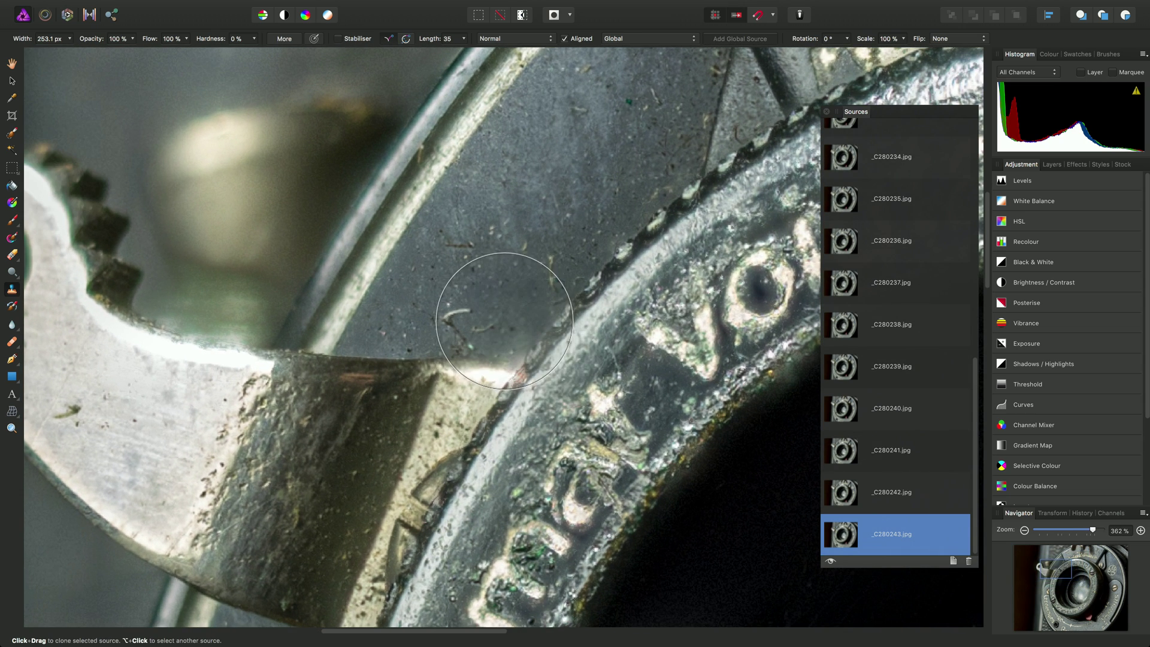
{"action": "left_click", "coordinate": [831, 563]}
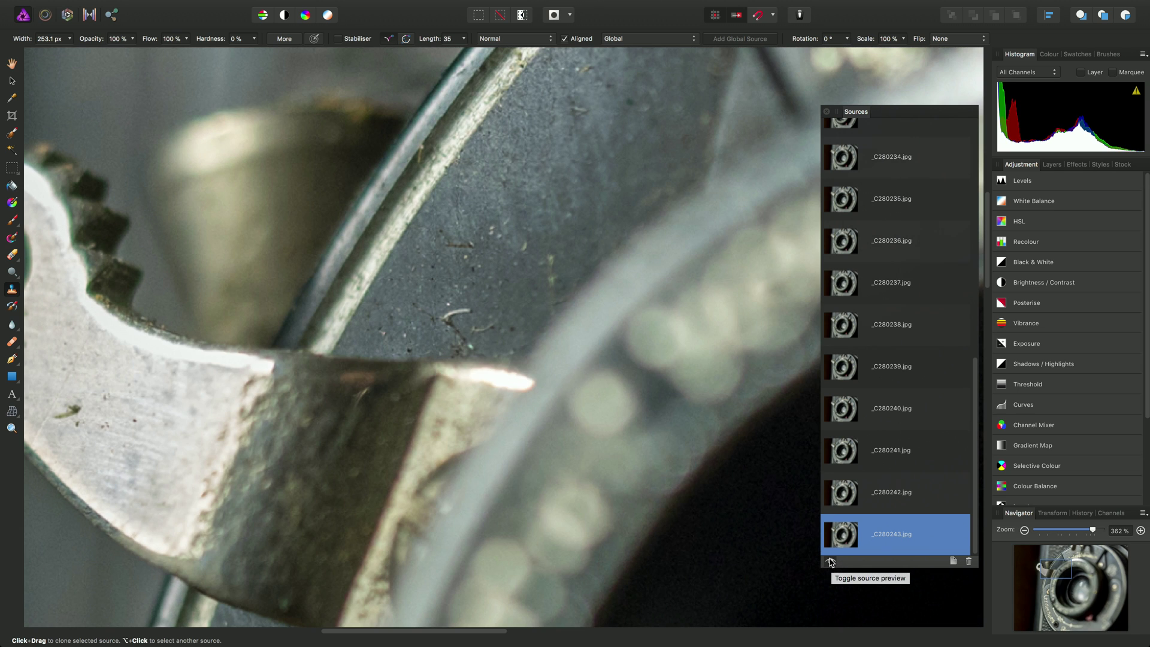
{"action": "left_click", "coordinate": [879, 489]}
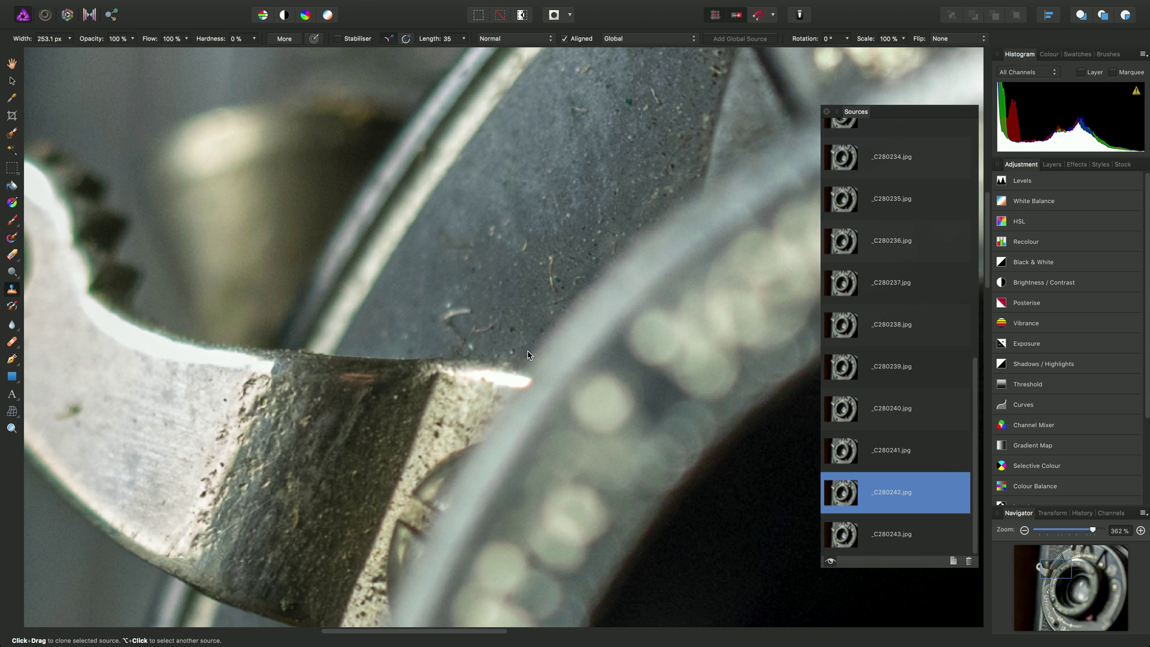
{"action": "left_click", "coordinate": [831, 562]}
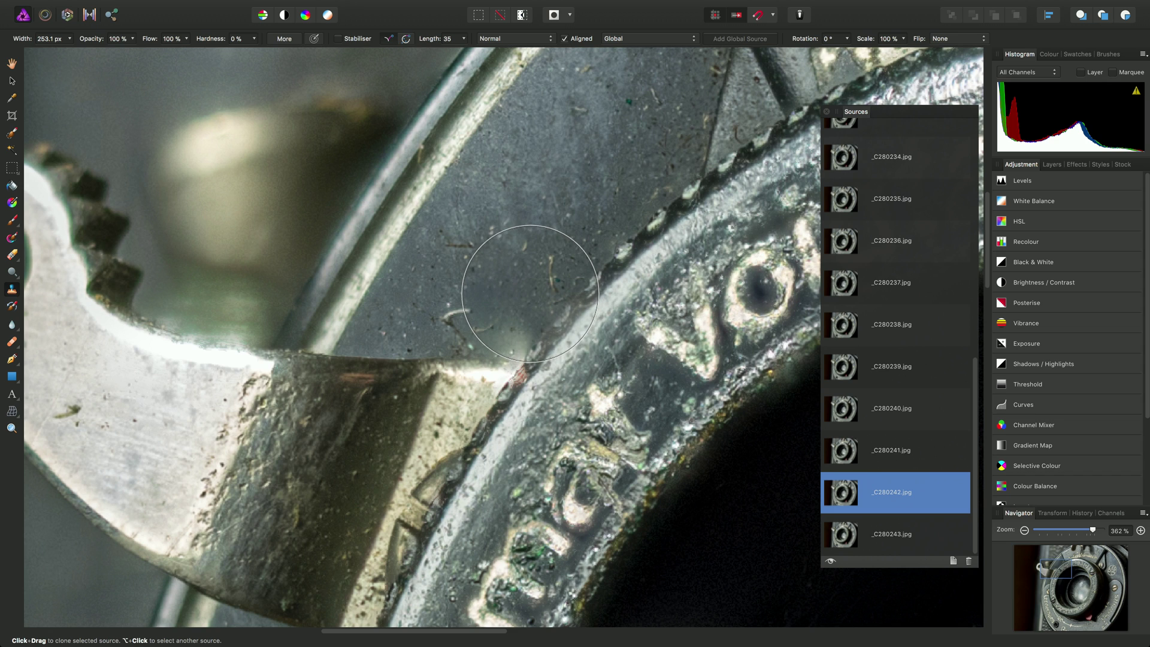
Narrow the clone brush to 79.3 px using the bracket keys.
{"action": "key", "text": "bracketleft"}
{"action": "key", "text": "bracketleft"}
{"action": "key", "text": "bracketleft"}
{"action": "key", "text": "bracketleft"}
{"action": "key", "text": "bracketleft"}
{"action": "key", "text": "bracketleft"}
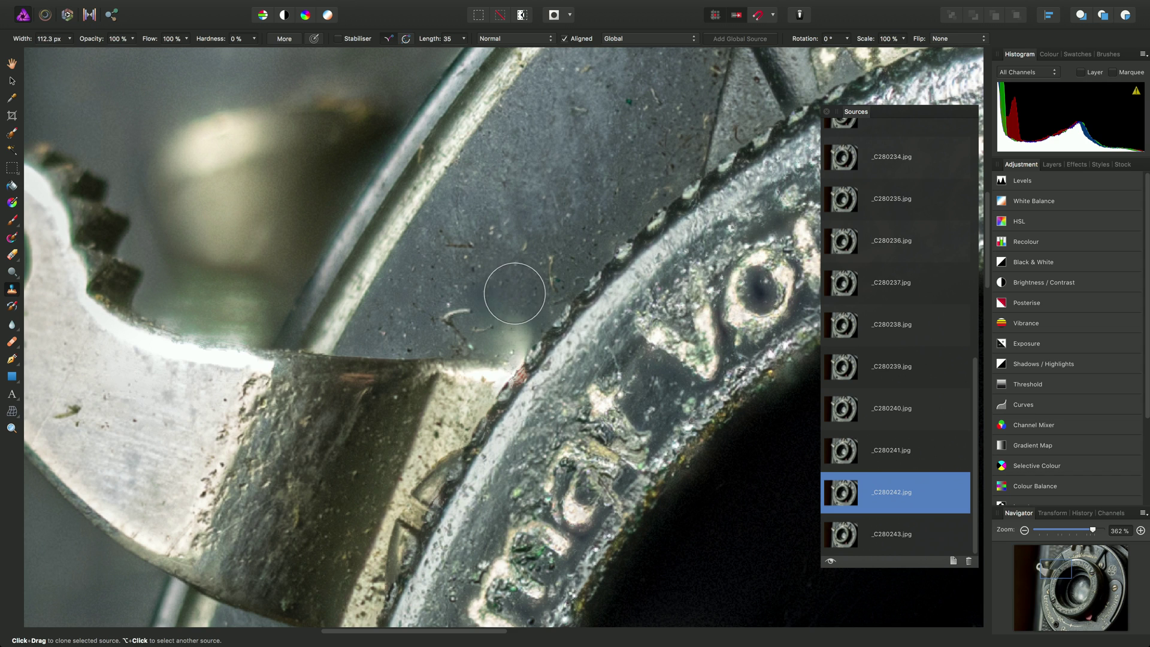
{"action": "key", "text": "bracketleft"}
{"action": "key", "text": "bracketleft"}
{"action": "key", "text": "bracketright"}
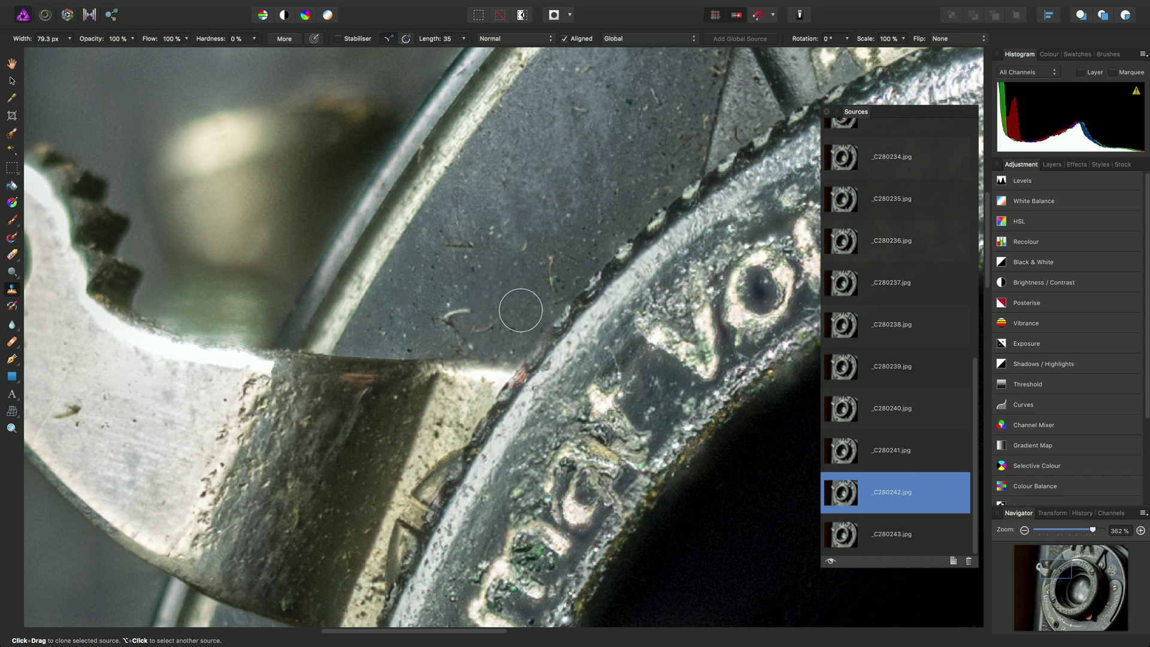
Switch to the Hand tool and zoom to fit the whole retouched lens photo.
{"action": "left_click", "coordinate": [12, 62]}
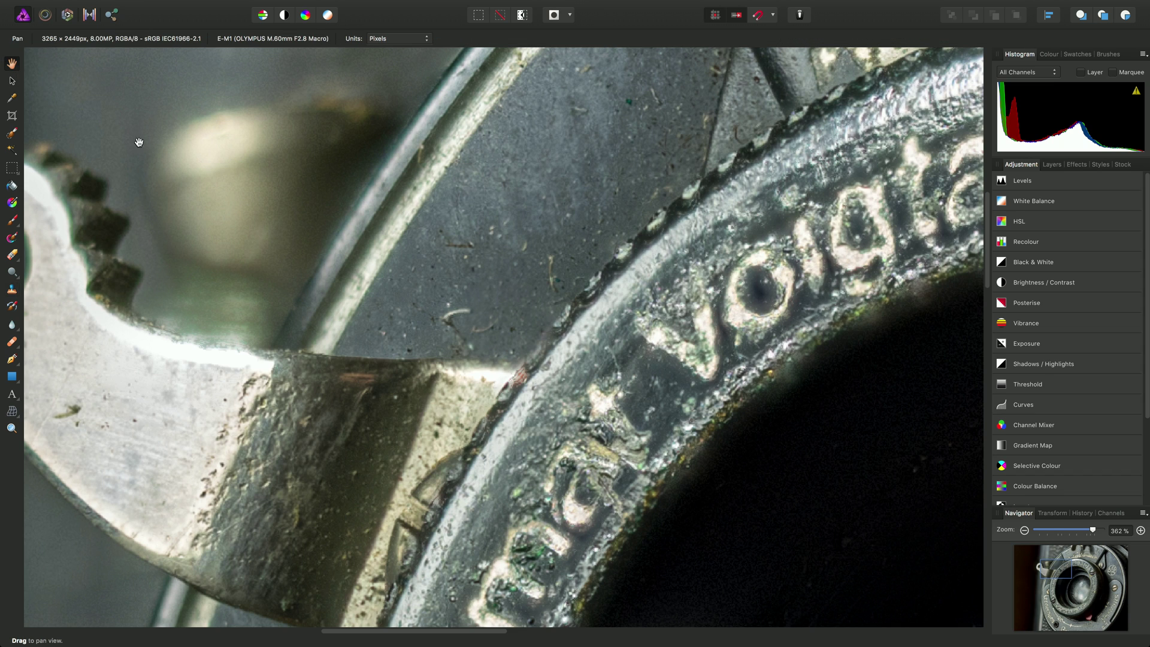
{"action": "key", "text": "super+0"}
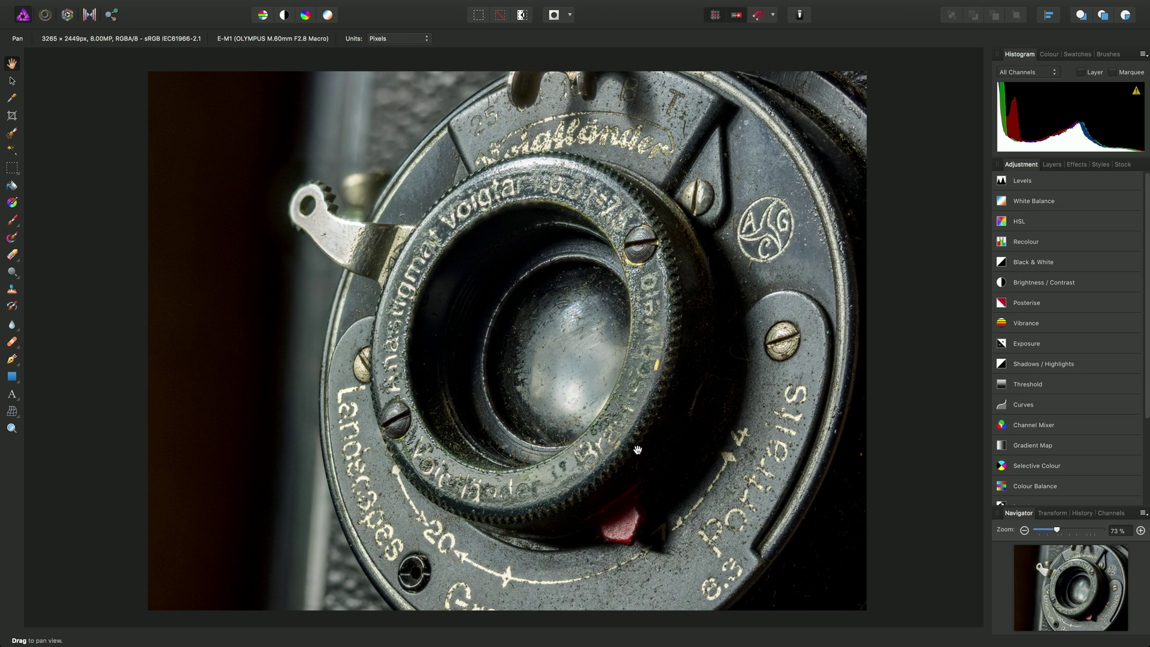